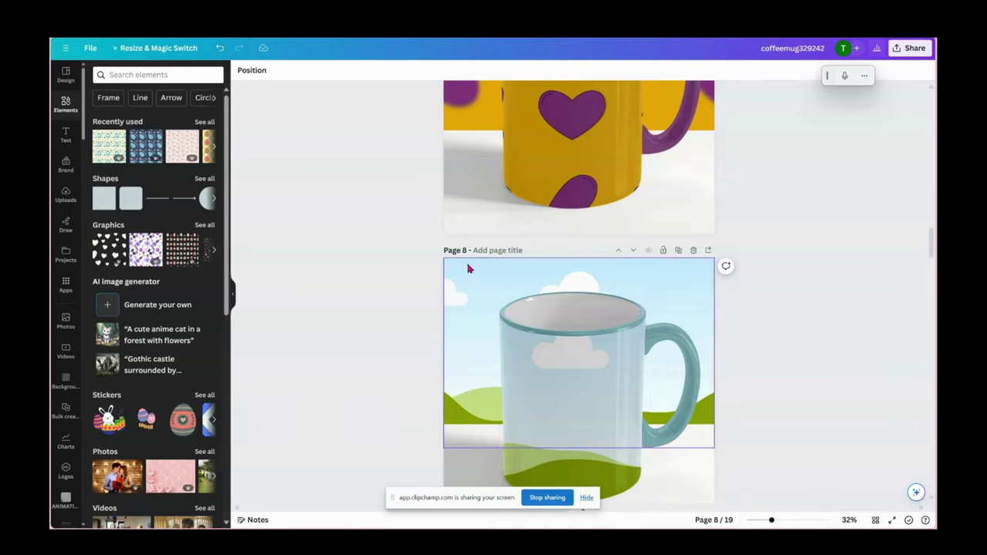
Scroll through pages 7–10 and back to page 6, the sky-and-hills mug with purple rim
scroll(618, 289, down, 3)
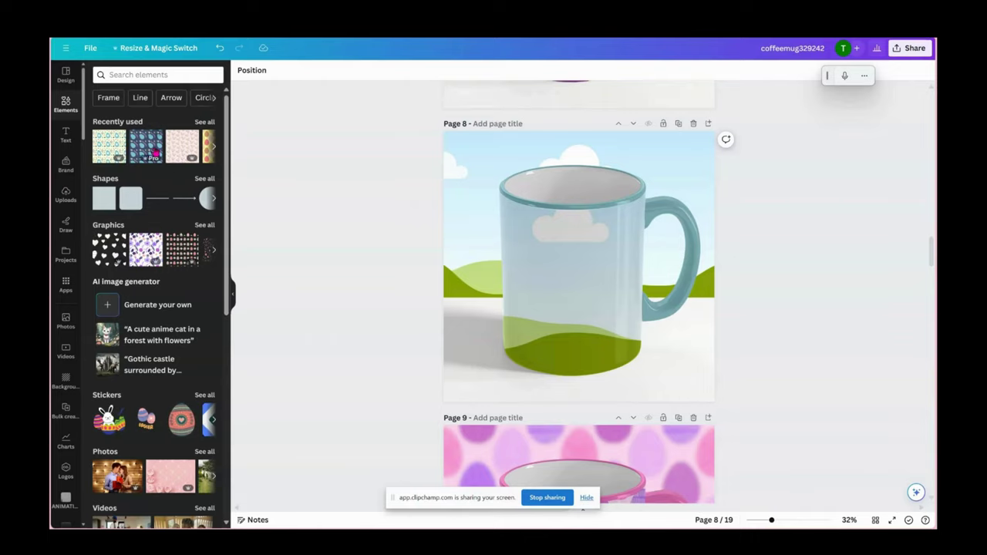
scroll(538, 205, down, 8)
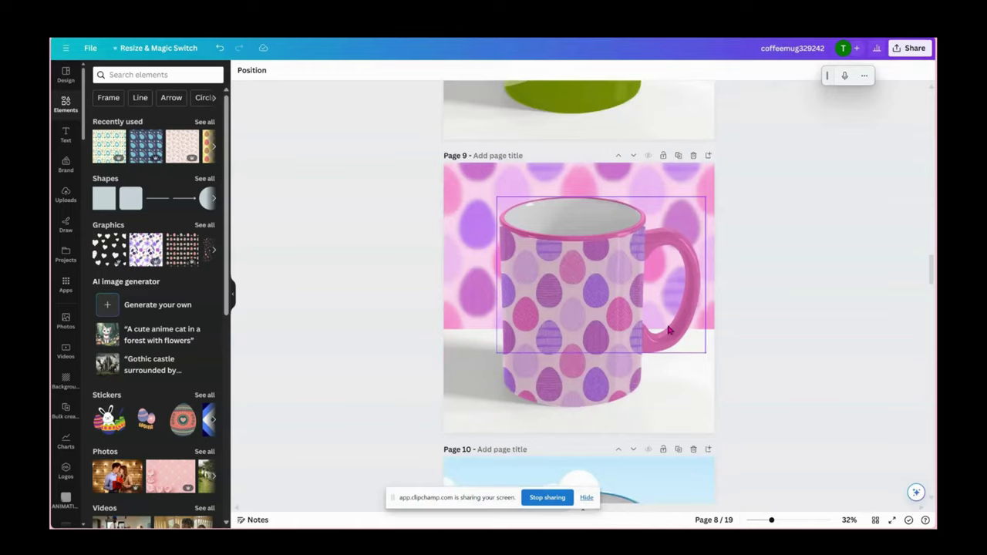
scroll(646, 309, up, 9)
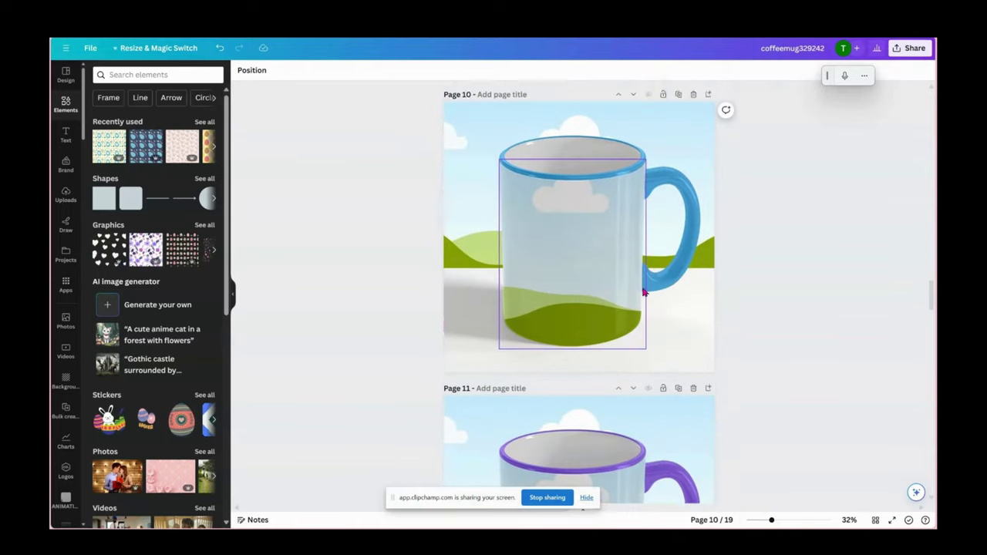
scroll(640, 281, up, 3)
scroll(640, 281, down, 3)
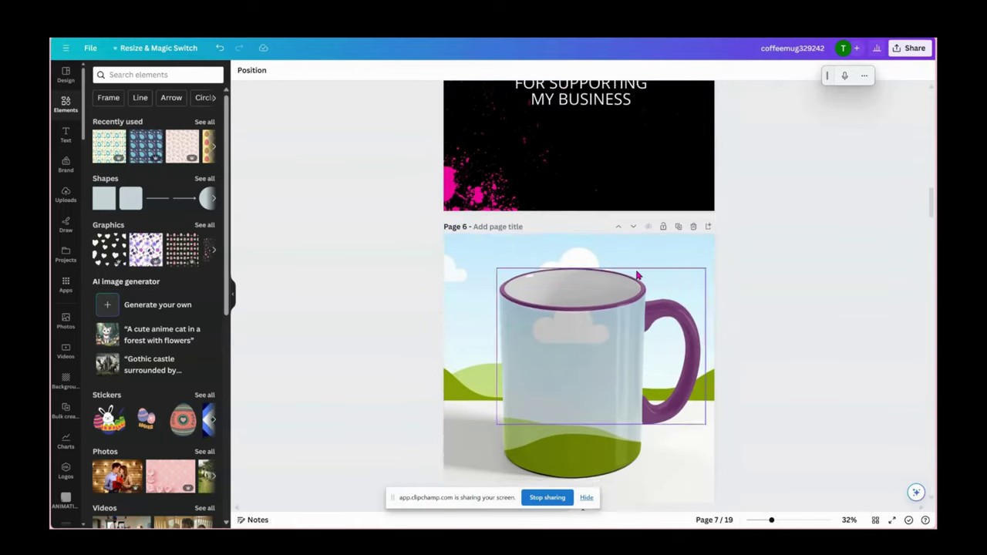
scroll(637, 274, up, 3)
scroll(636, 271, down, 3)
scroll(641, 266, up, 2)
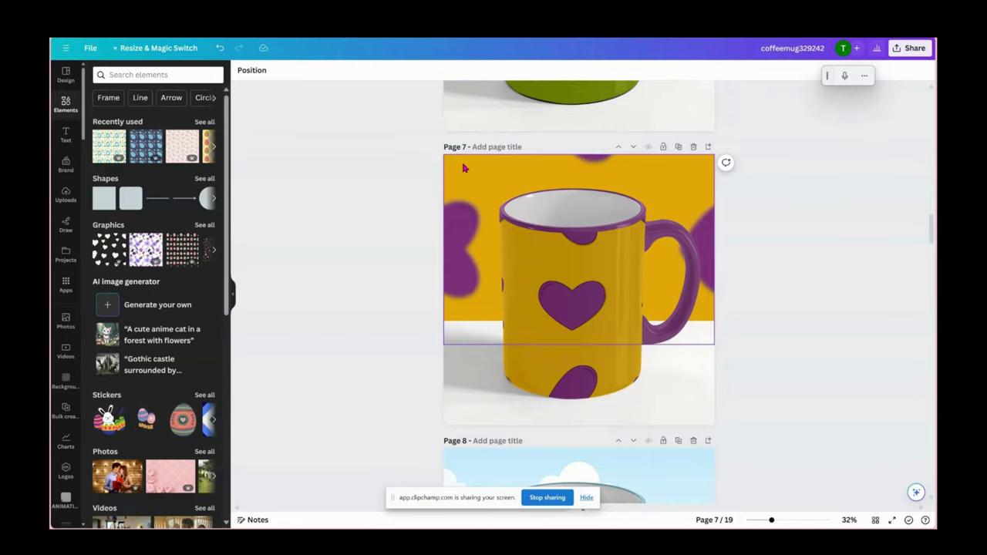
scroll(575, 304, down, 3)
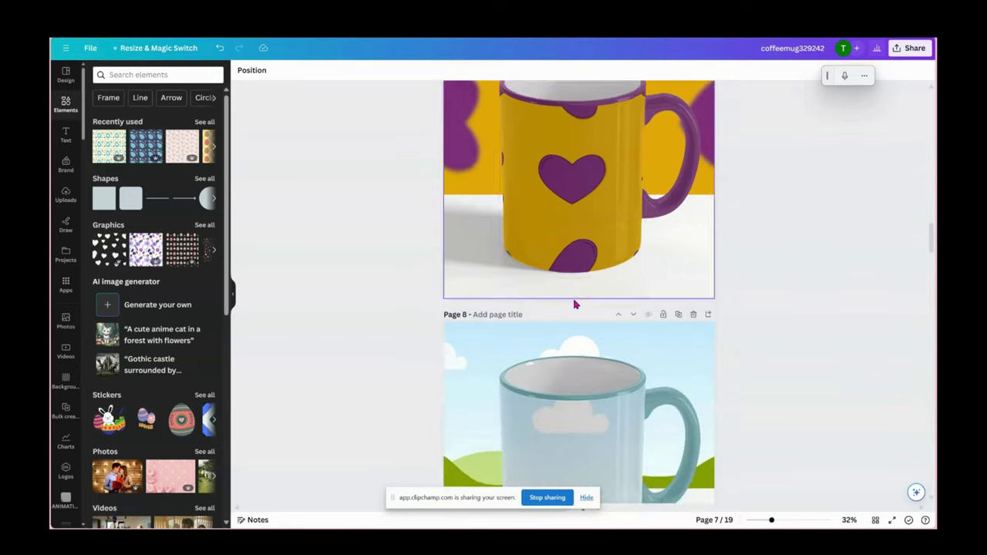
scroll(575, 304, up, 6)
scroll(574, 304, up, 2)
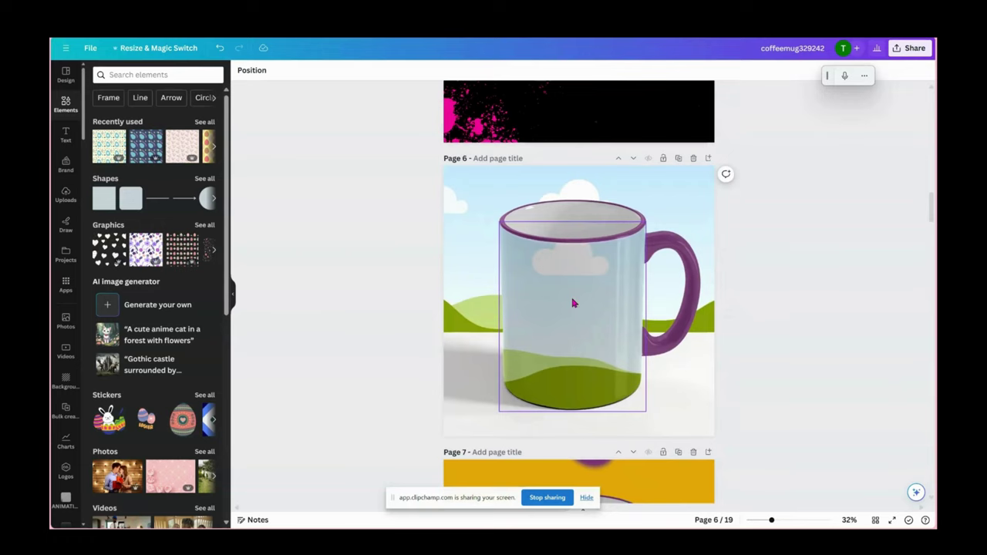
scroll(530, 310, down, 2)
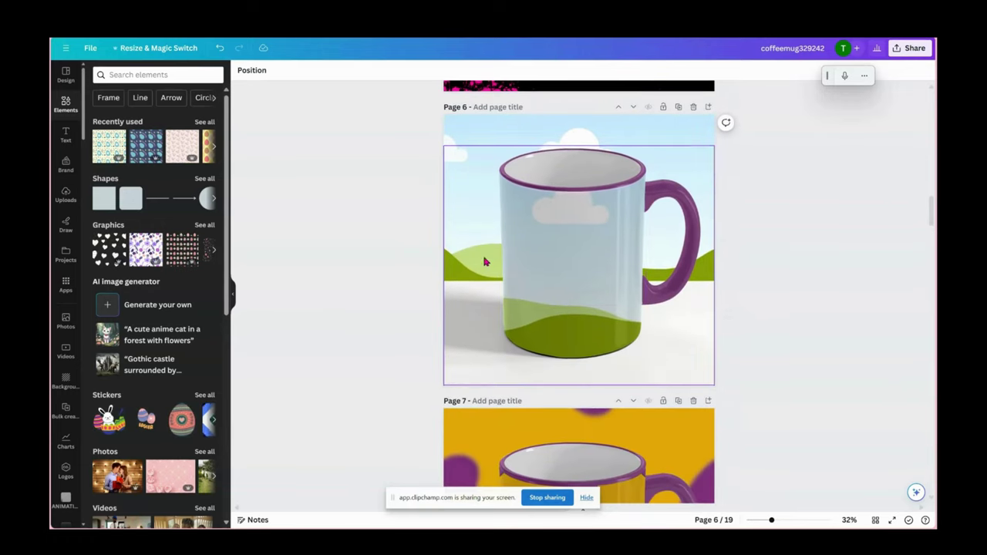
Wrap the mug in the Easter-egg pattern and set its transparency to 75
click(466, 171)
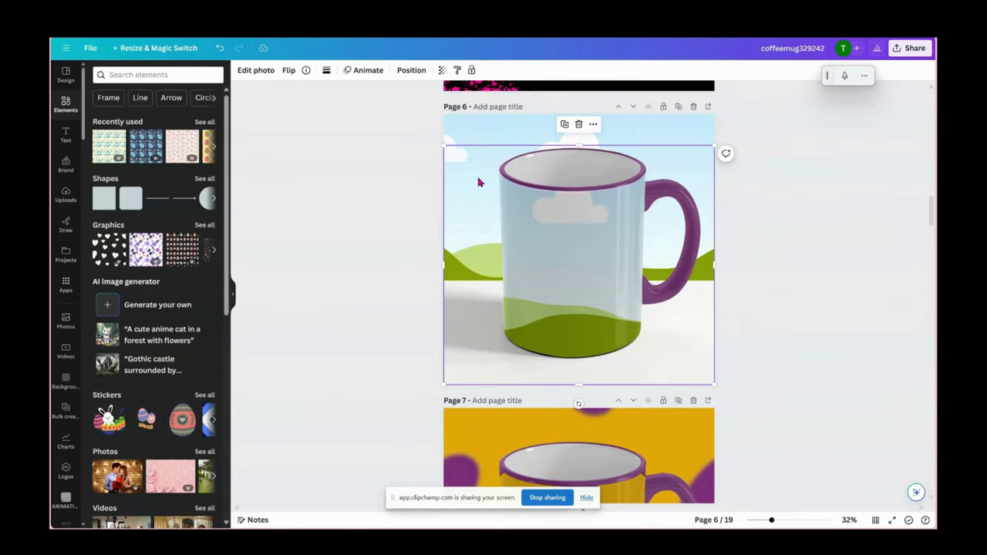
click(108, 144)
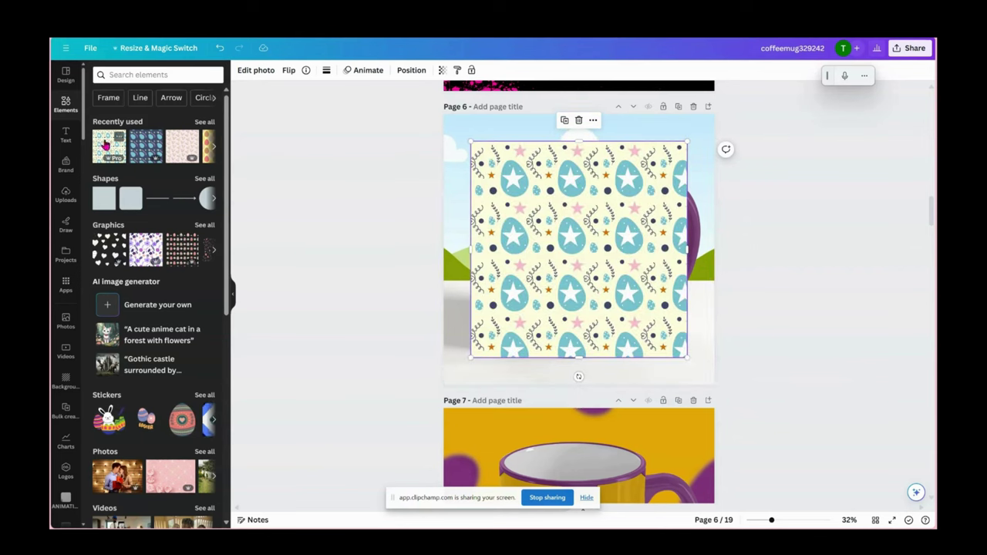
drag(565, 245, 578, 261)
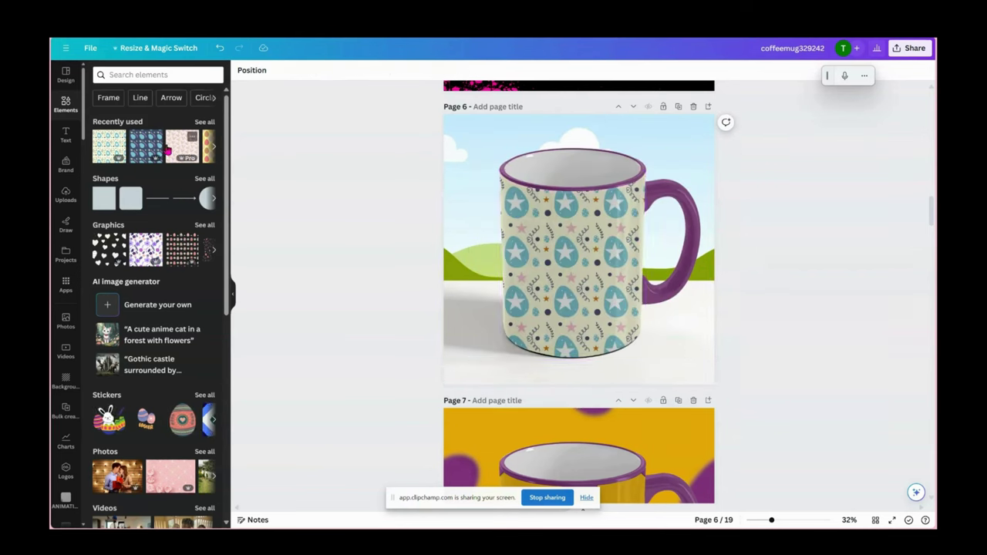
click(563, 249)
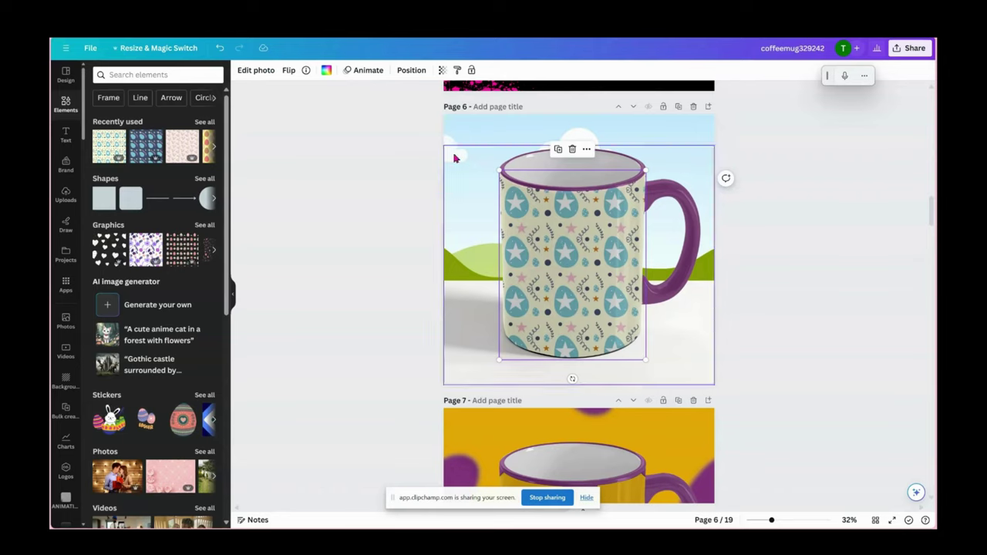
click(441, 70)
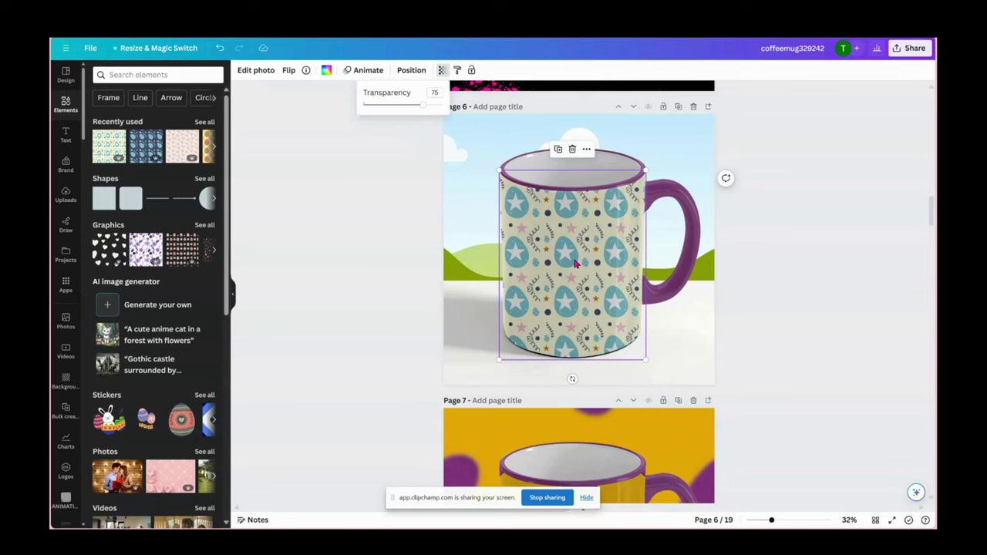
Fill the page 6 background with the same Easter-egg pattern
click(492, 151)
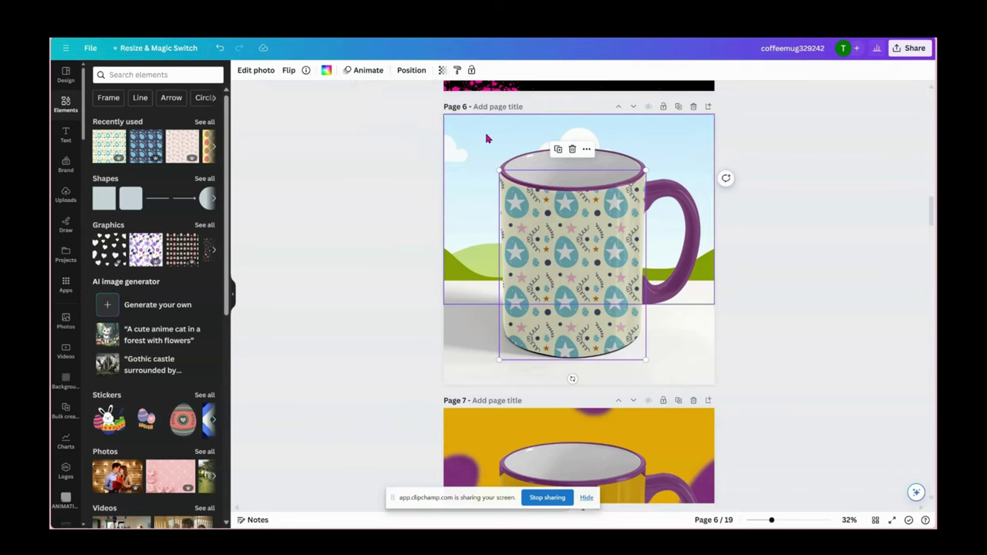
click(109, 146)
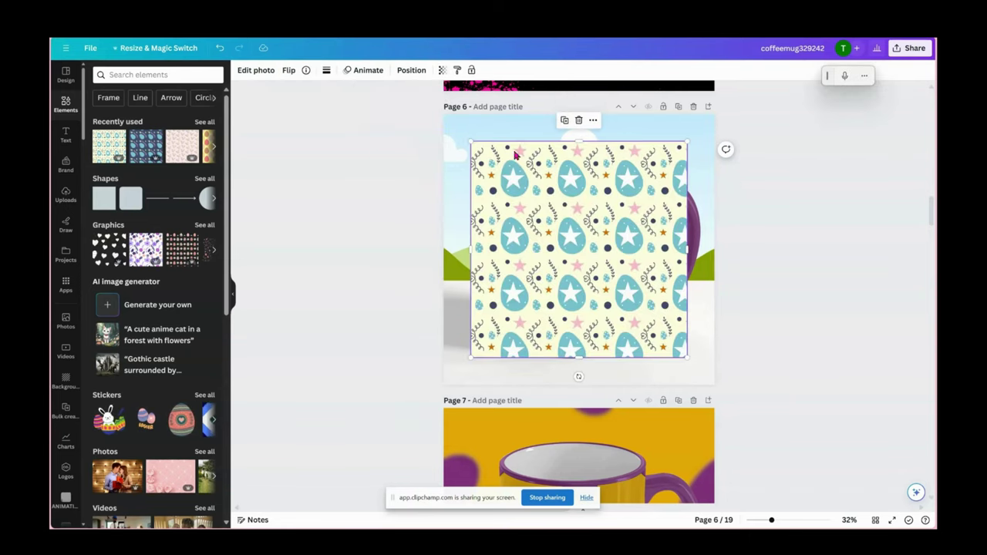
drag(507, 170, 488, 141)
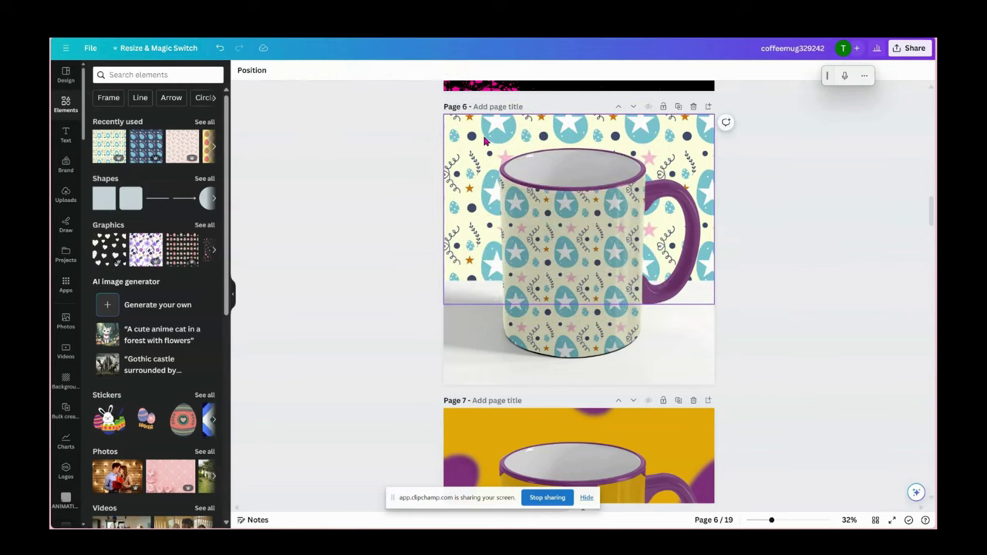
click(476, 209)
scroll(472, 203, up, 2)
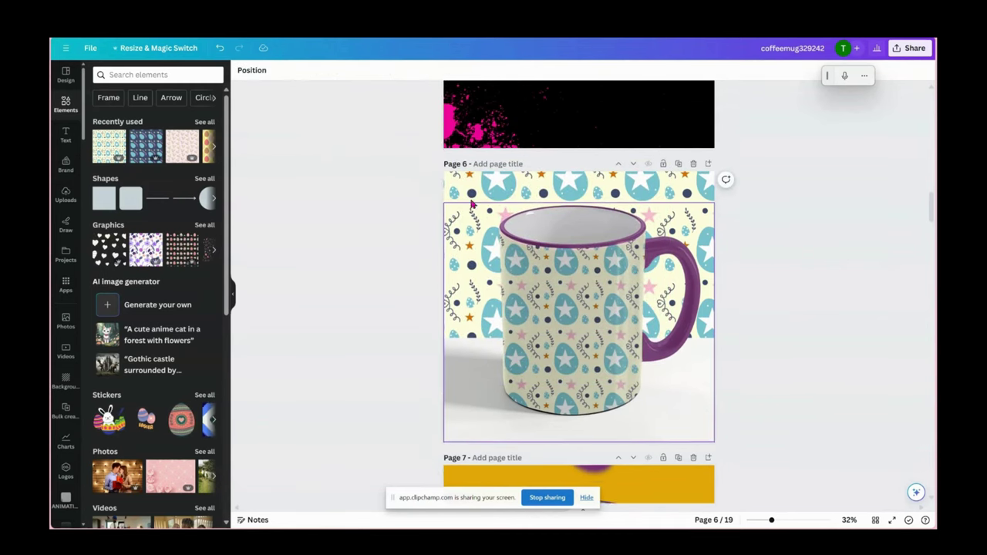
scroll(472, 202, down, 5)
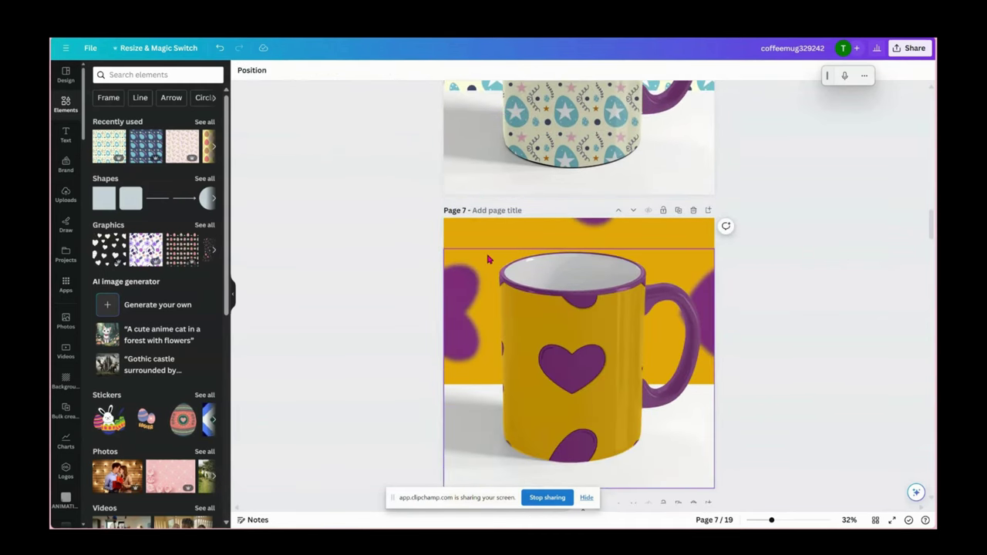
click(470, 232)
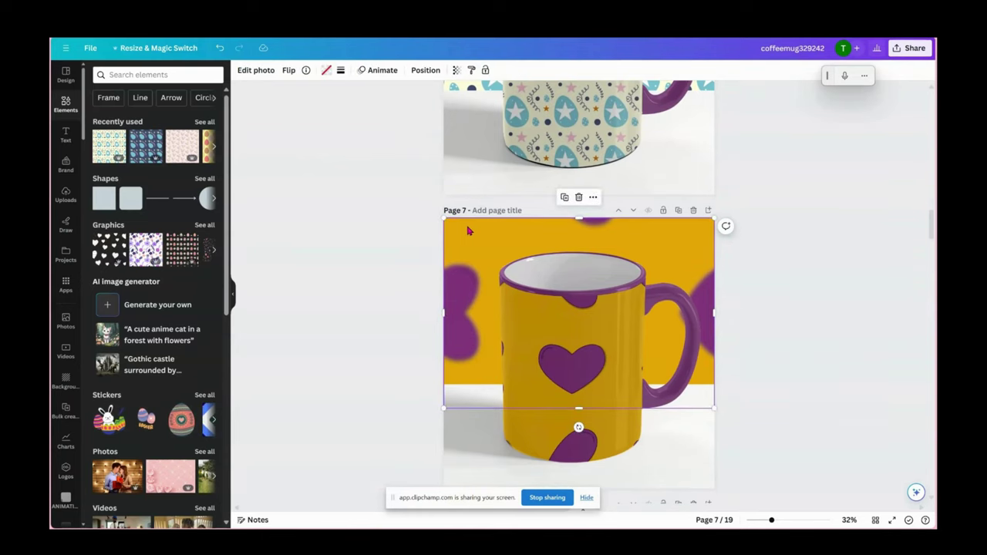
scroll(468, 231, up, 2)
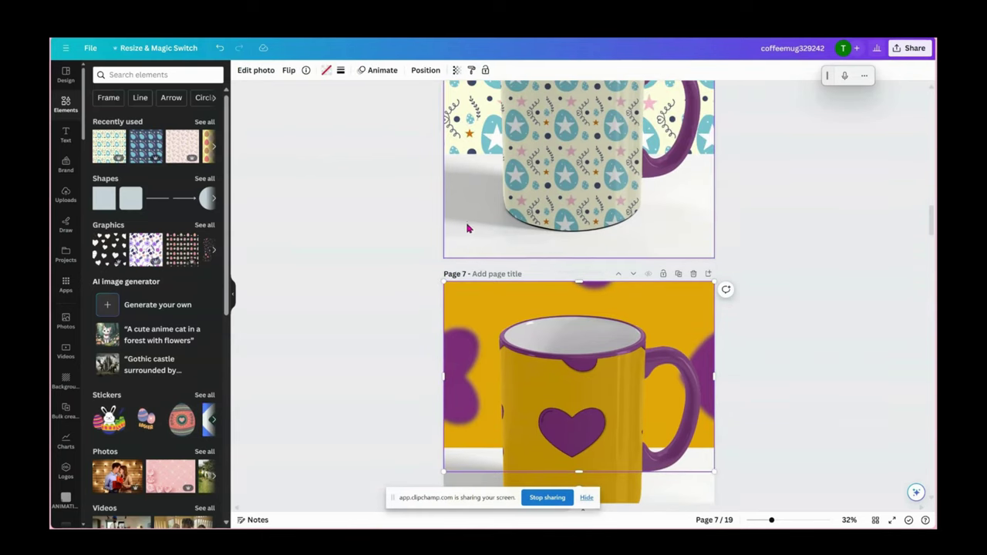
click(472, 71)
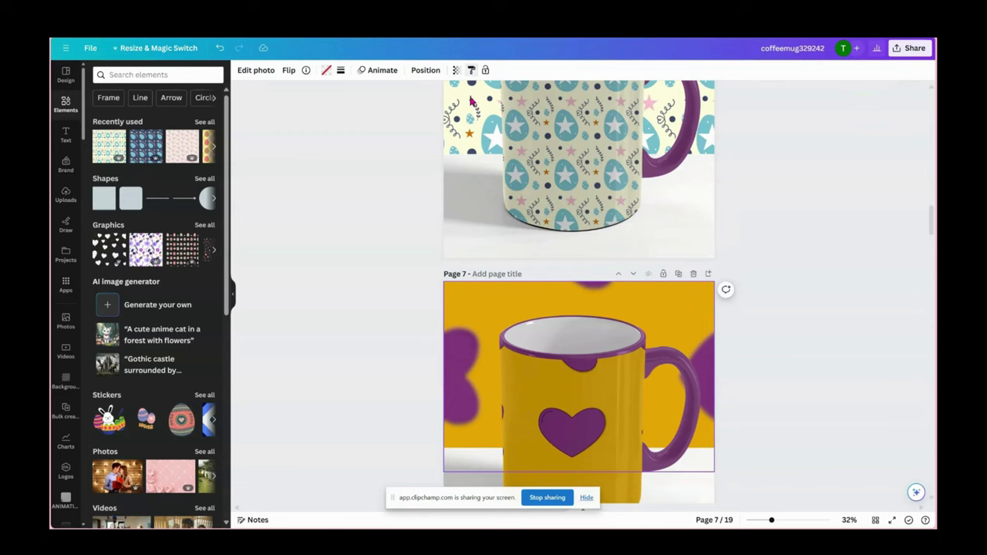
scroll(468, 206, up, 4)
scroll(466, 202, up, 2)
click(457, 189)
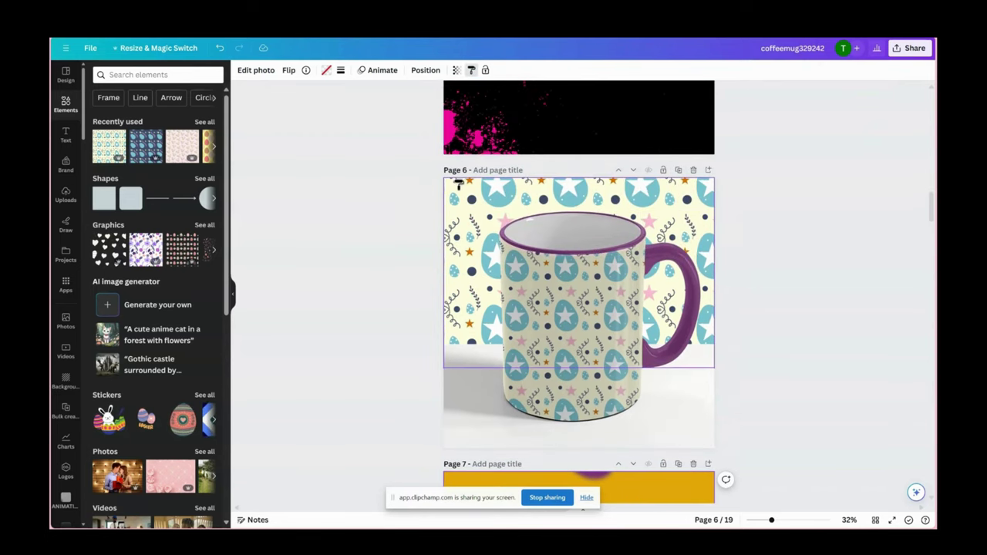
click(471, 193)
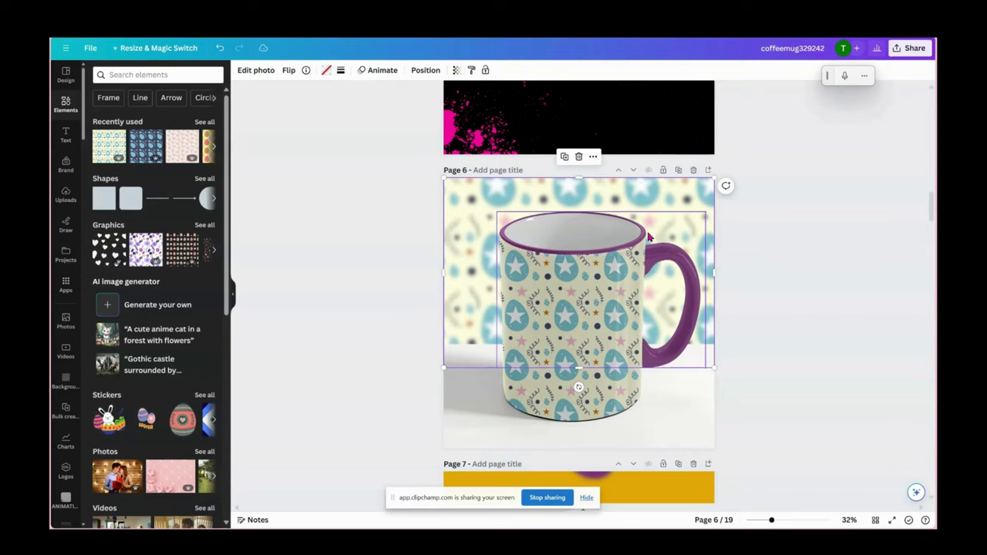
scroll(648, 237, down, 3)
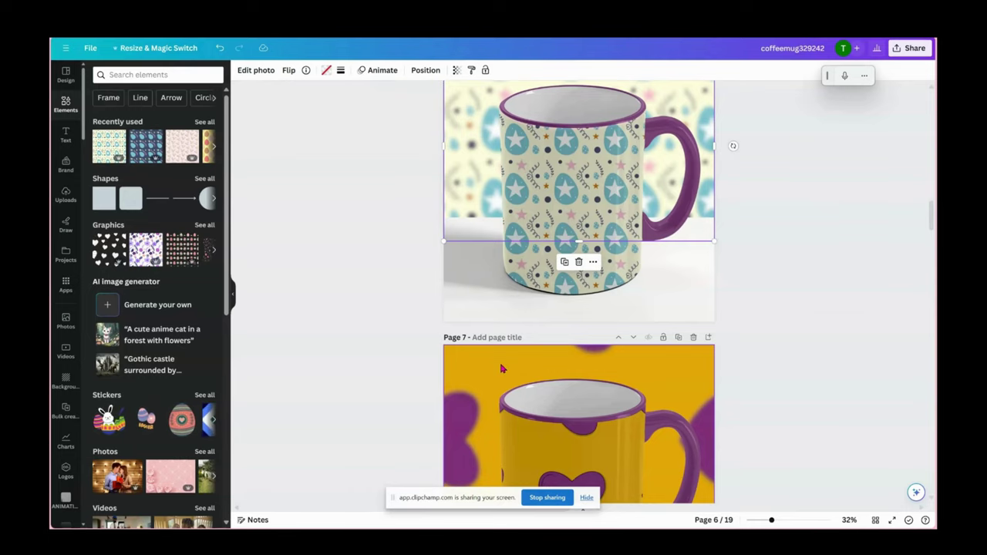
scroll(413, 150, up, 2)
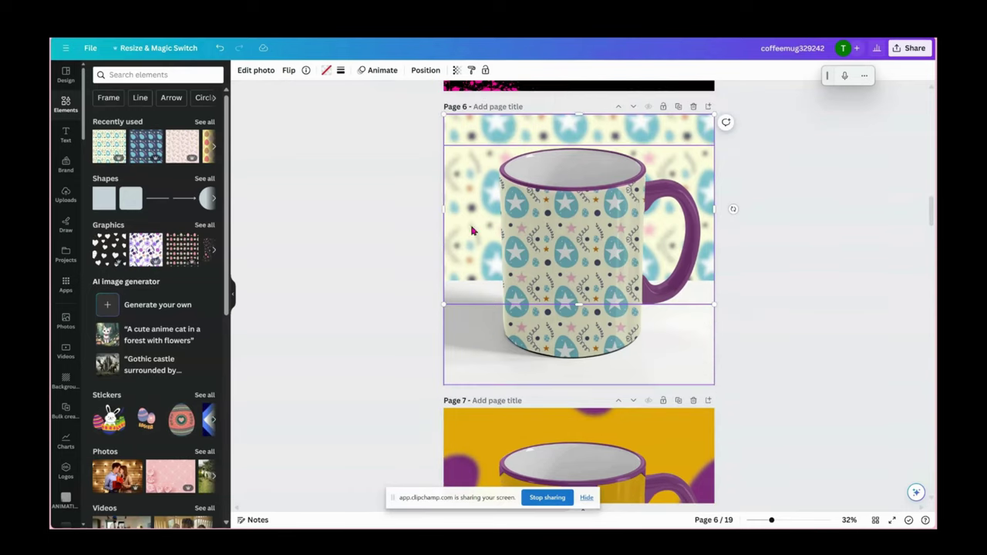
click(465, 422)
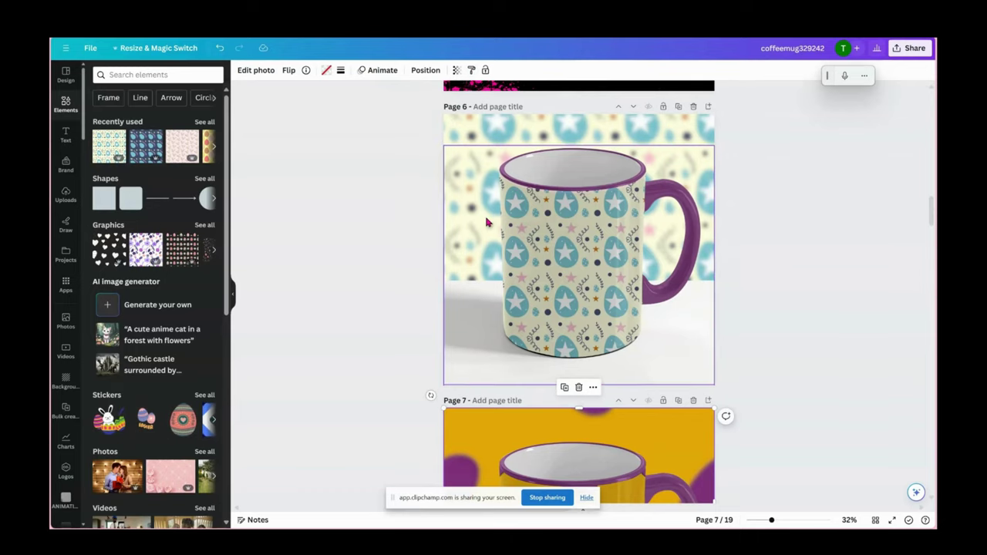
scroll(493, 266, up, 3)
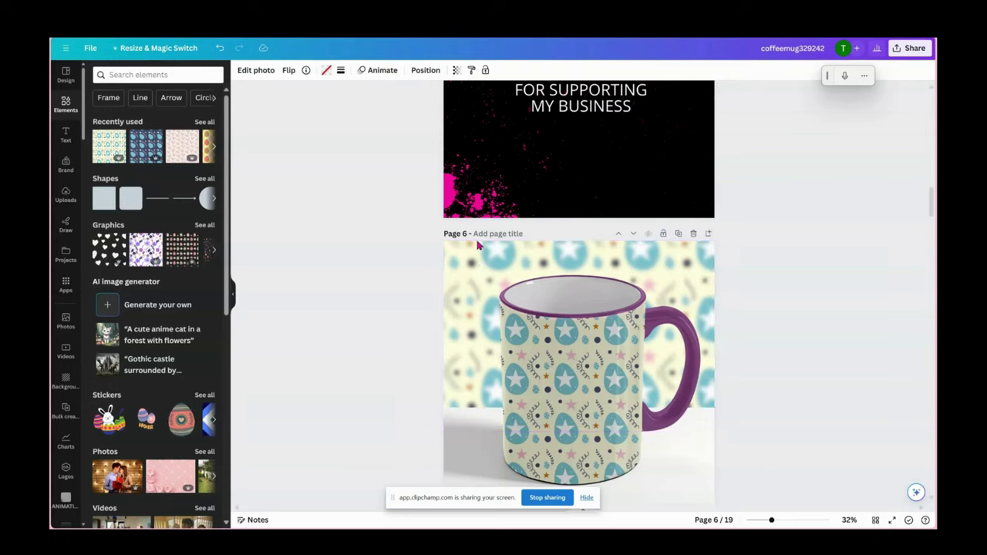
Recolour the mug's purple rim and handle to the light-blue #81c3cd photo colour
click(667, 338)
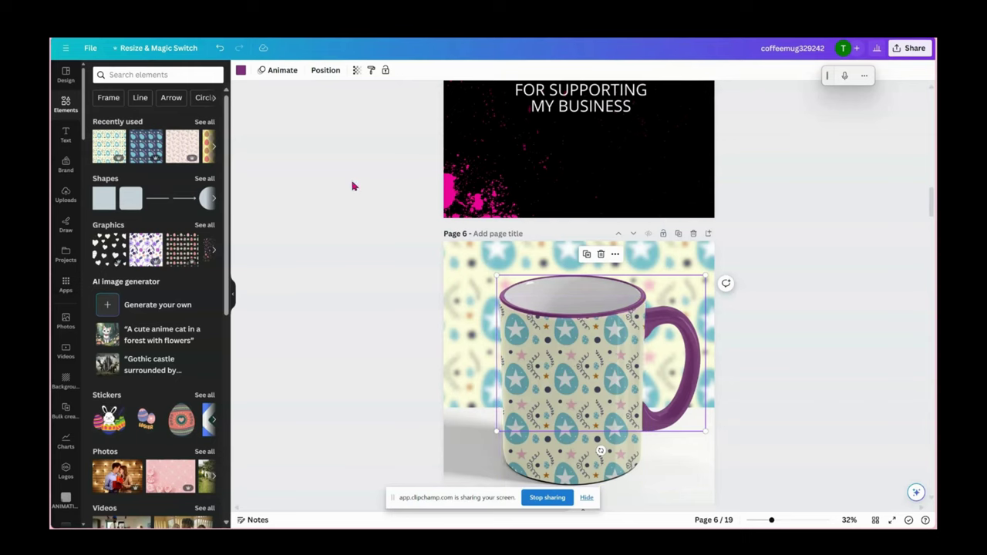
click(241, 70)
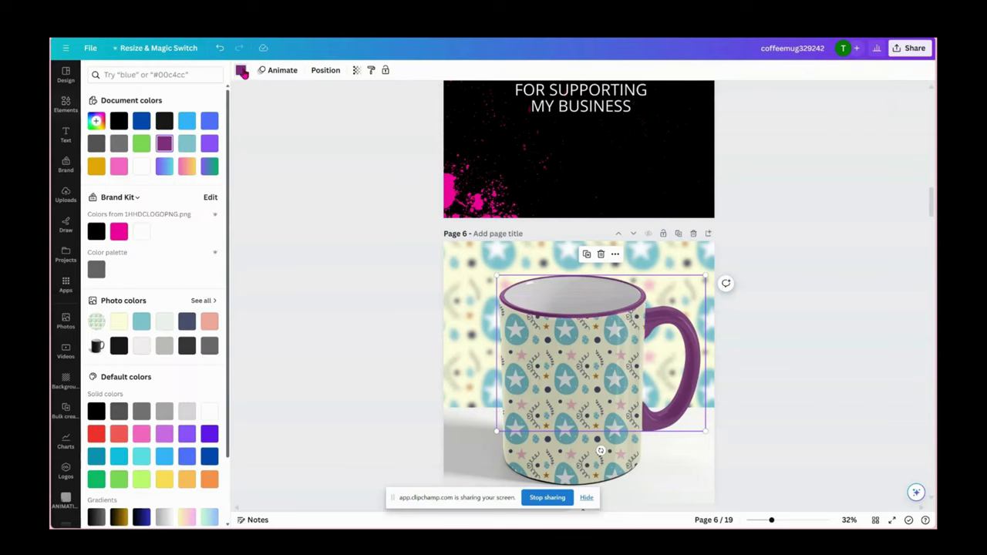
click(139, 325)
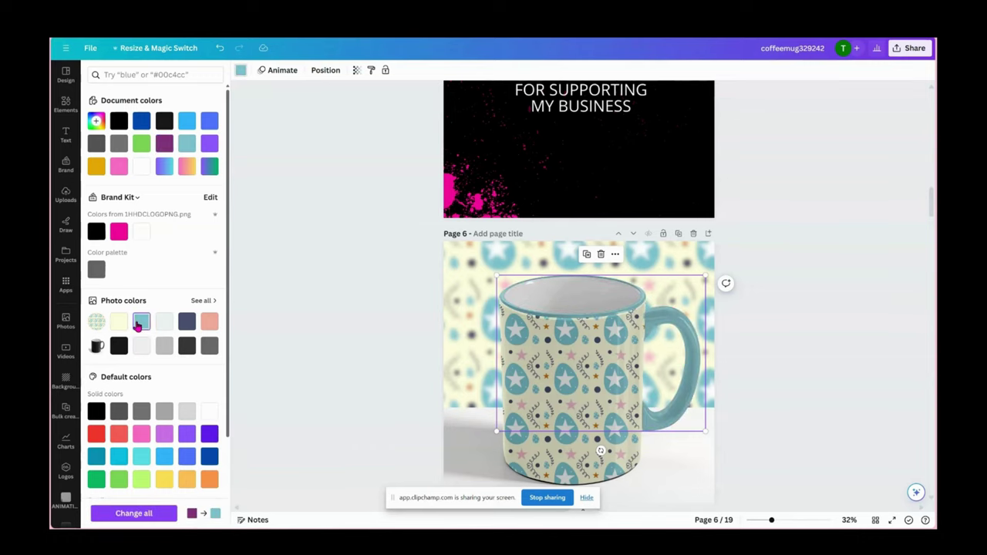
Try navy, pink and light grey on the rim and handle, then return to light blue
scroll(622, 390, down, 3)
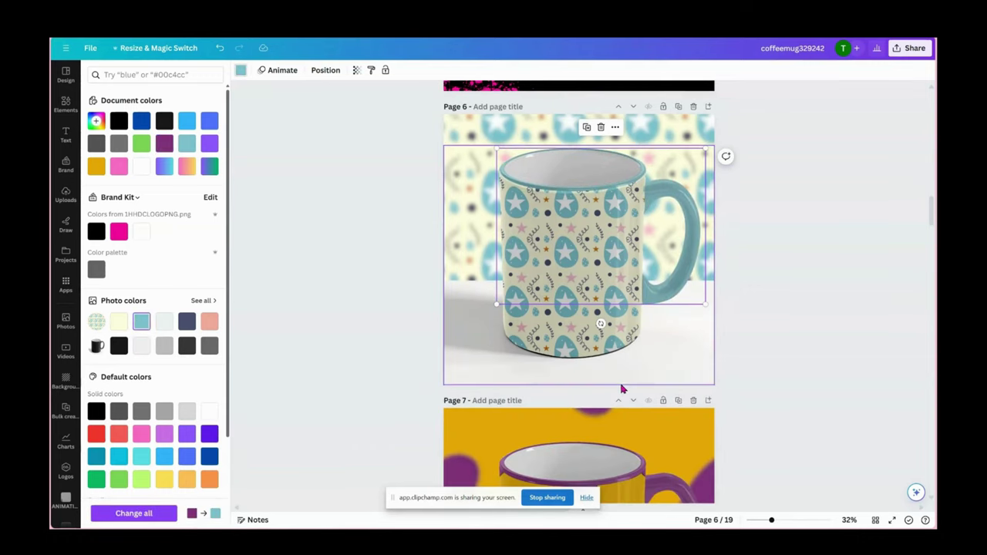
scroll(408, 348, down, 2)
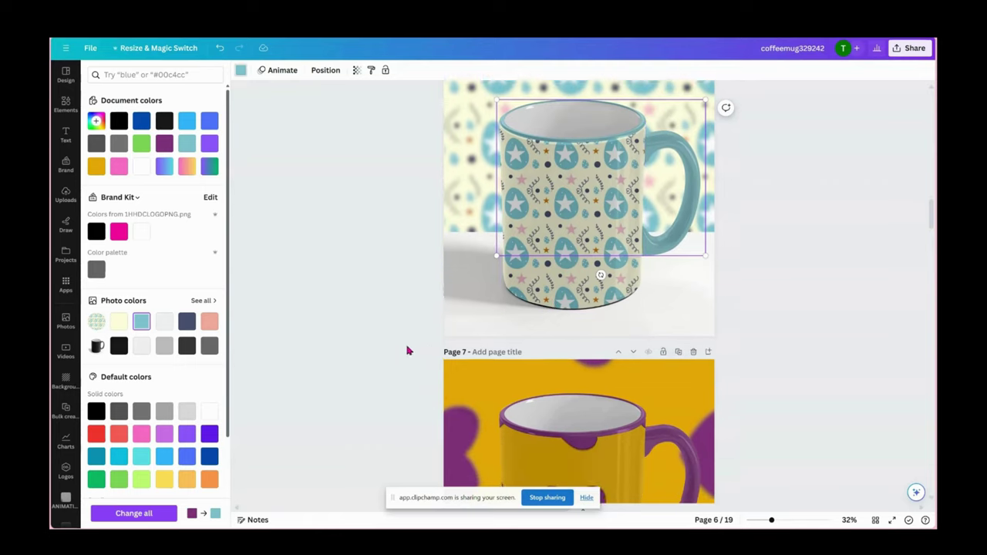
click(185, 322)
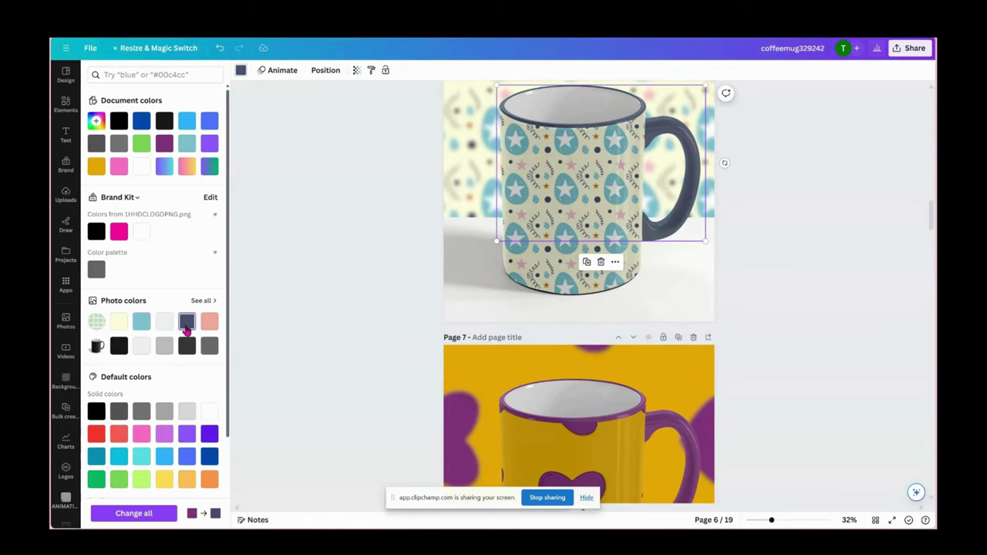
click(206, 326)
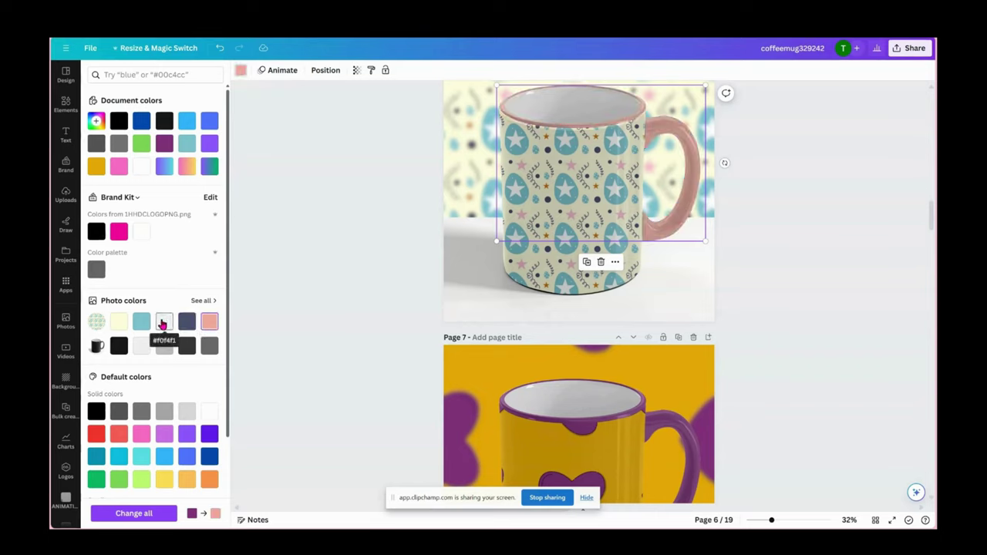
click(165, 326)
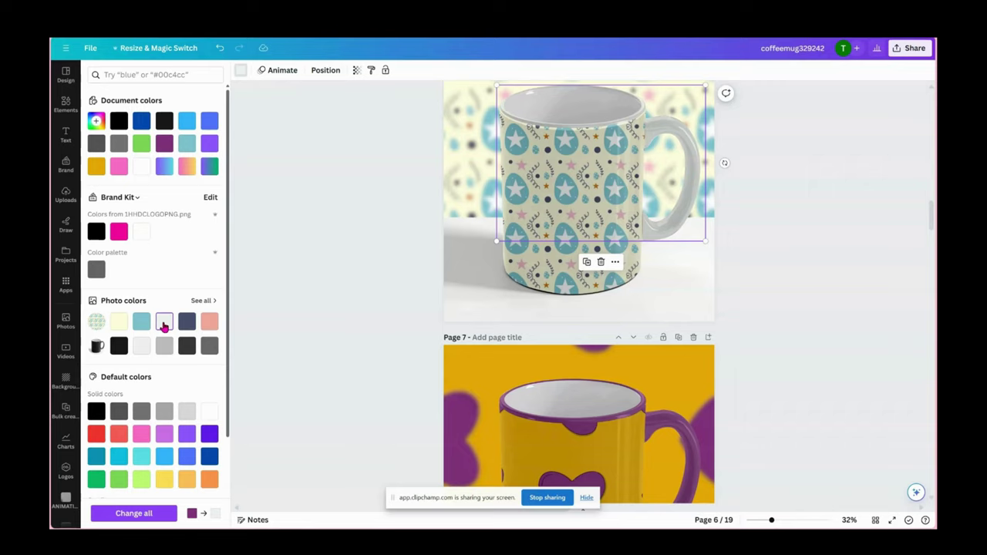
click(139, 326)
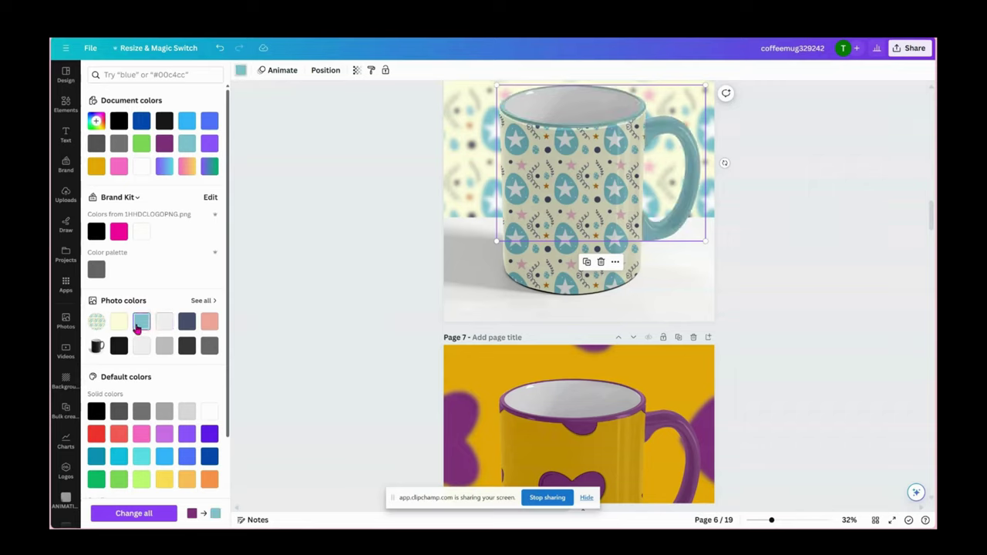
click(551, 190)
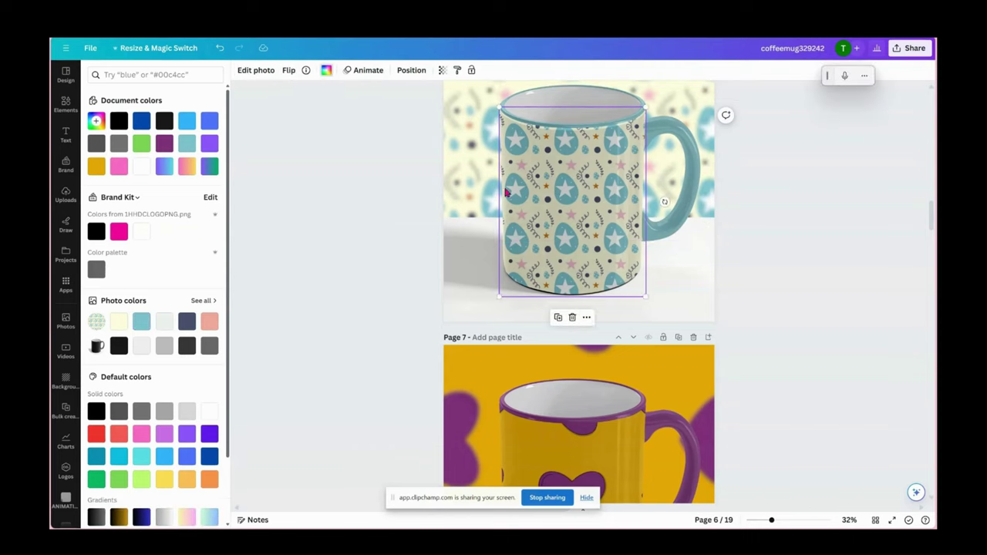
scroll(430, 187, down, 3)
click(580, 303)
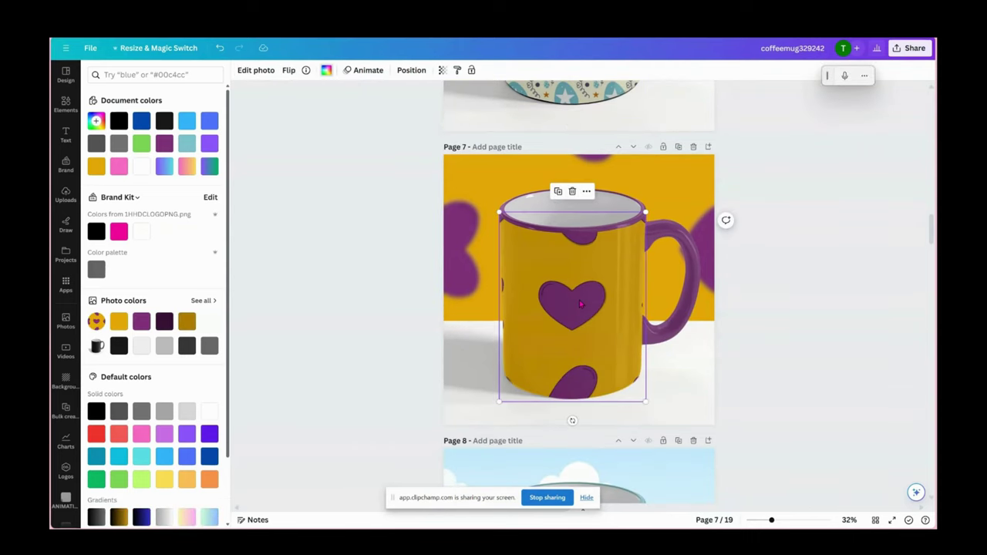
scroll(594, 290, down, 6)
scroll(605, 276, down, 1)
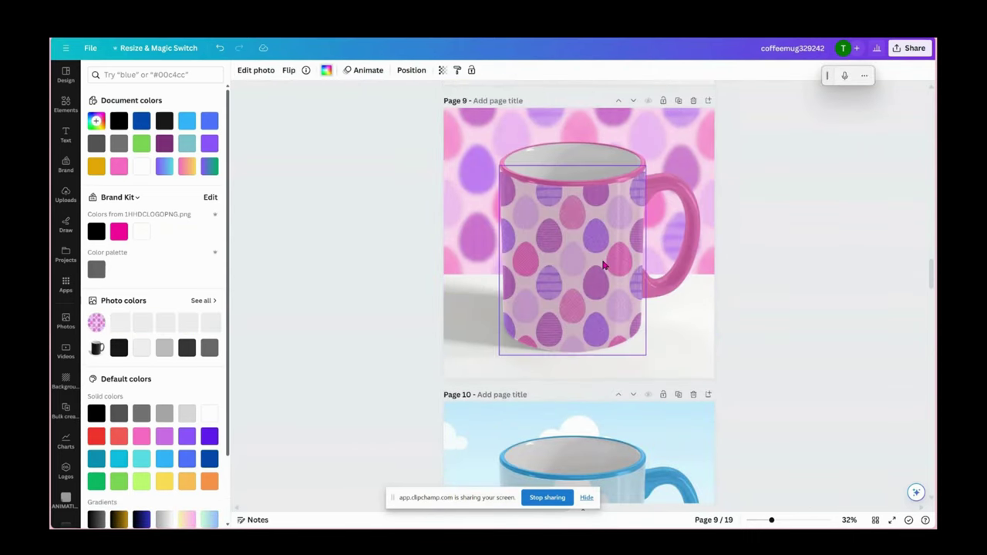
click(602, 263)
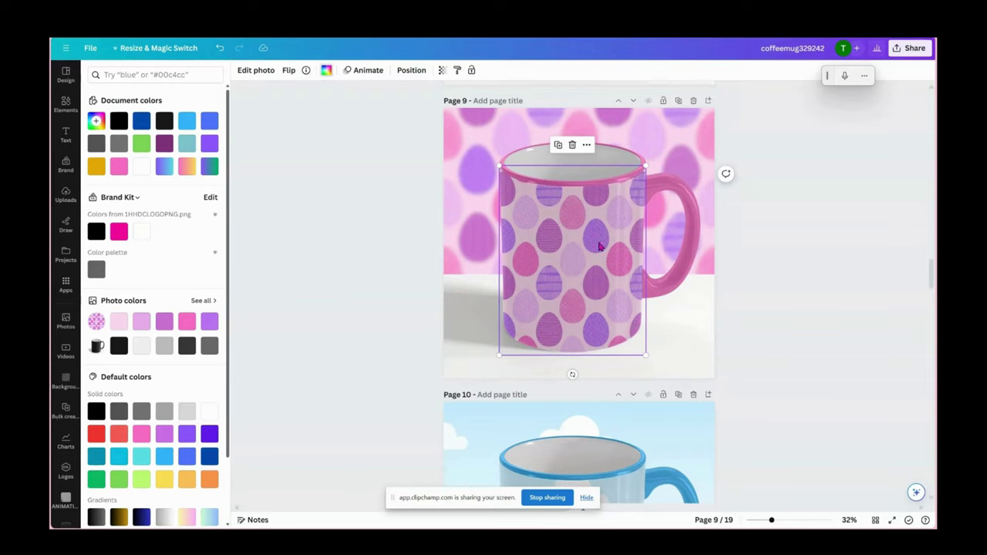
scroll(573, 221, up, 7)
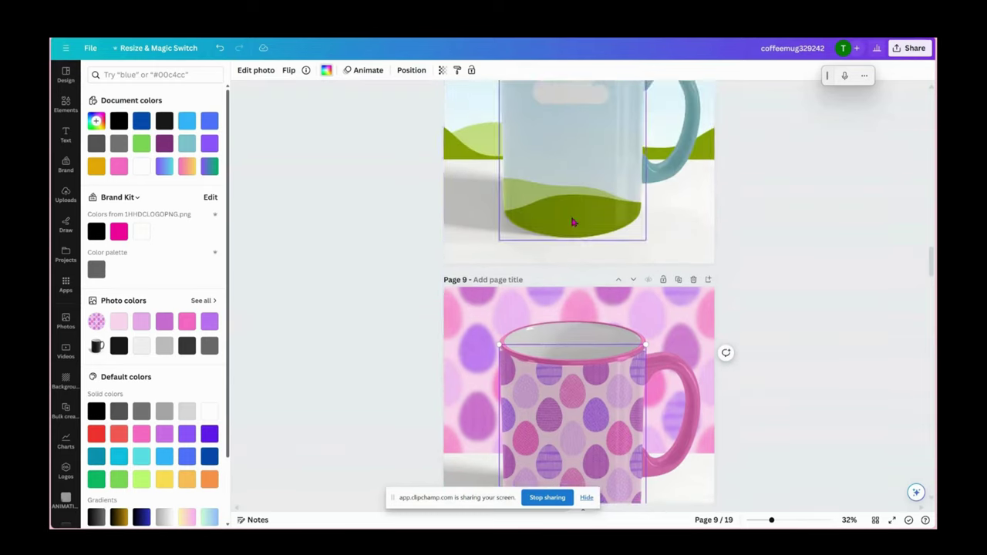
scroll(569, 219, up, 5)
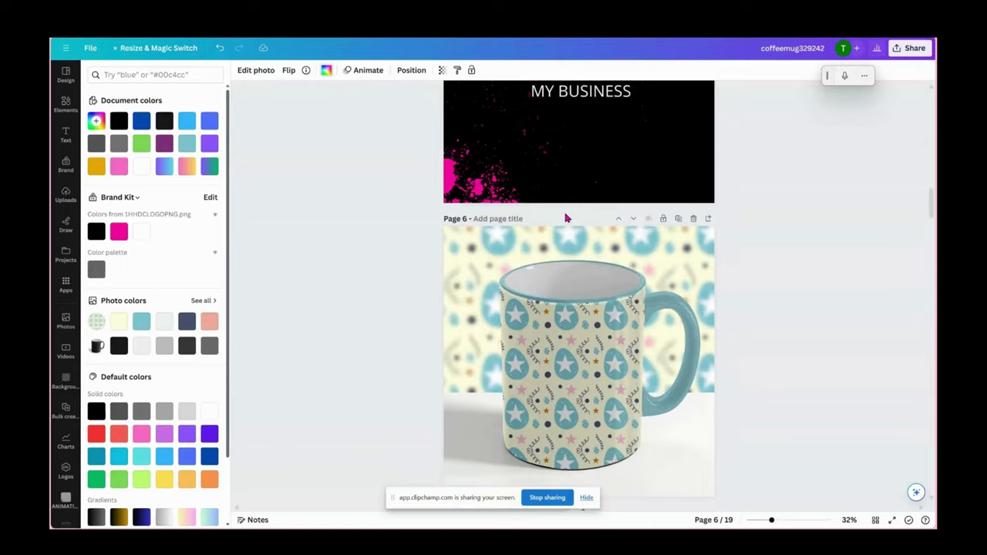
scroll(564, 218, down, 2)
scroll(563, 217, down, 4)
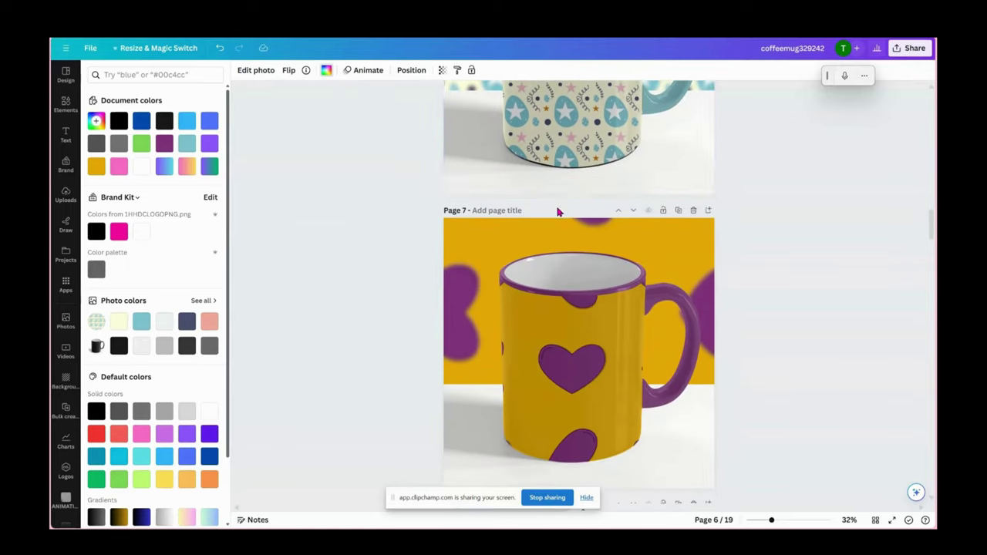
scroll(553, 188, up, 1)
scroll(553, 188, up, 2)
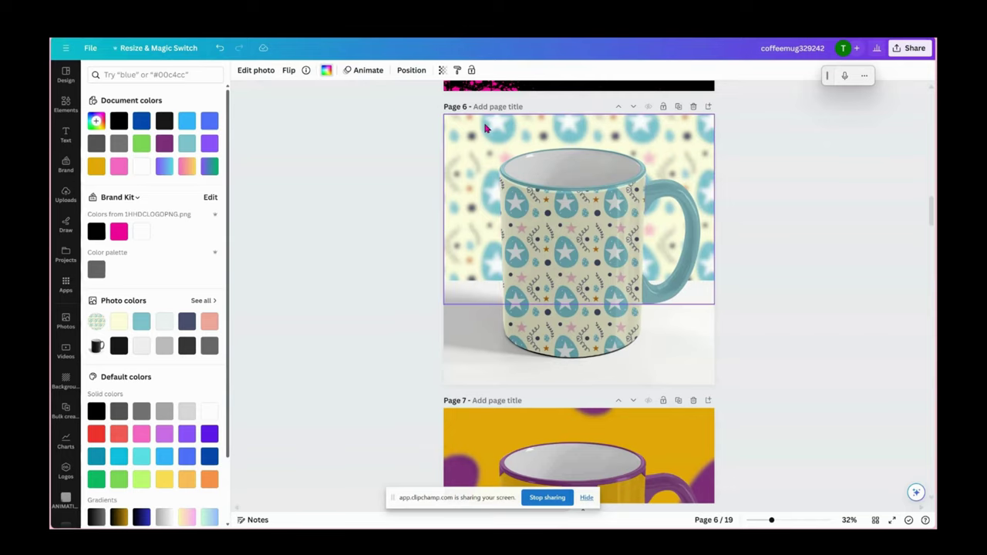
click(686, 236)
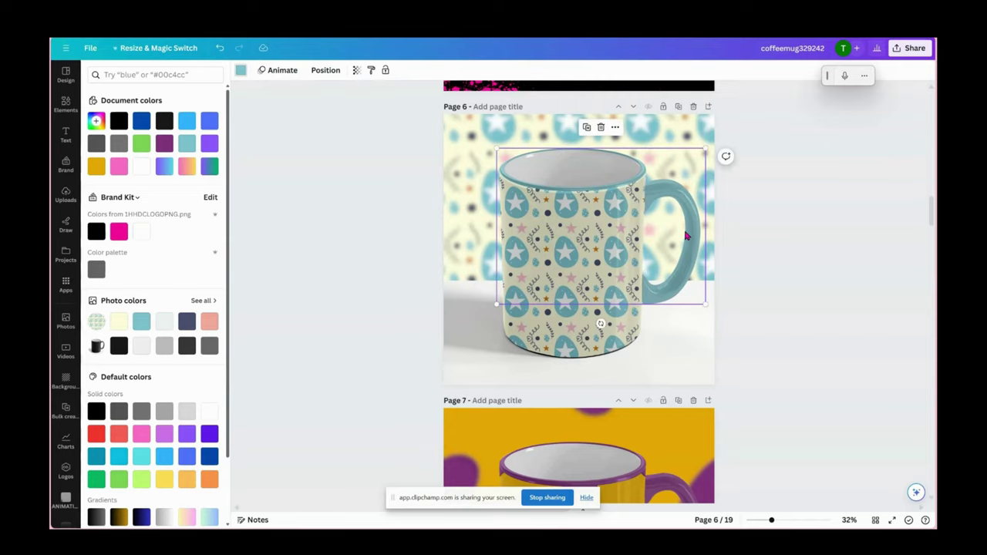